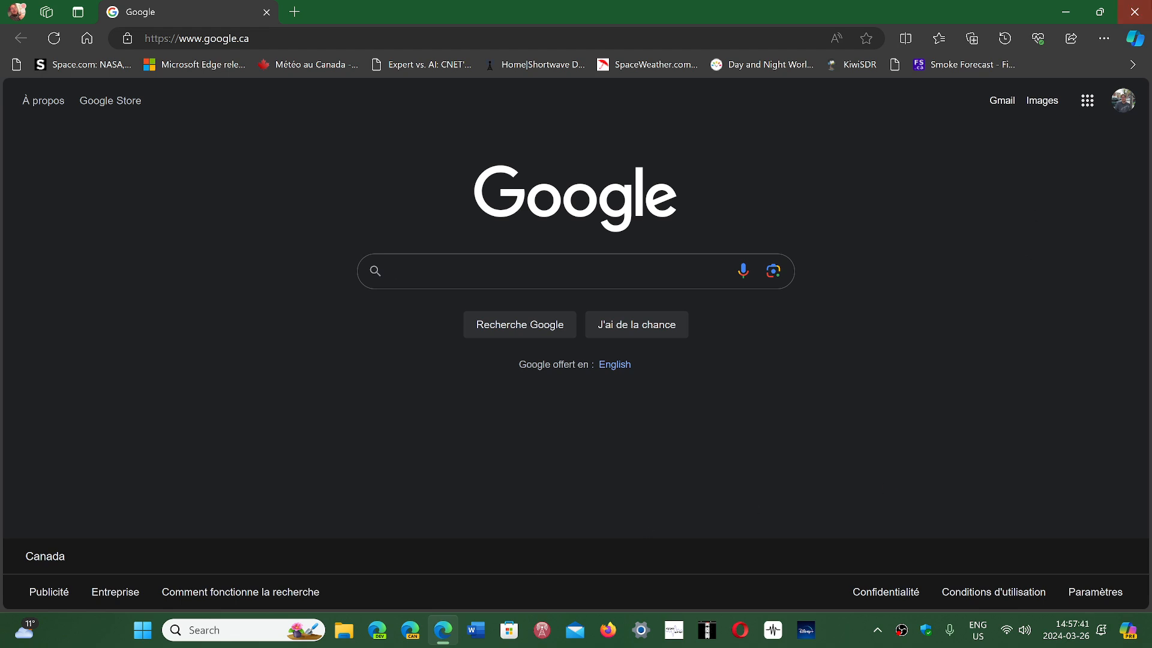
Open Edge's About page via Help and feedback, showing version 123.0.2420.53 up to date.
left_click(1100, 38)
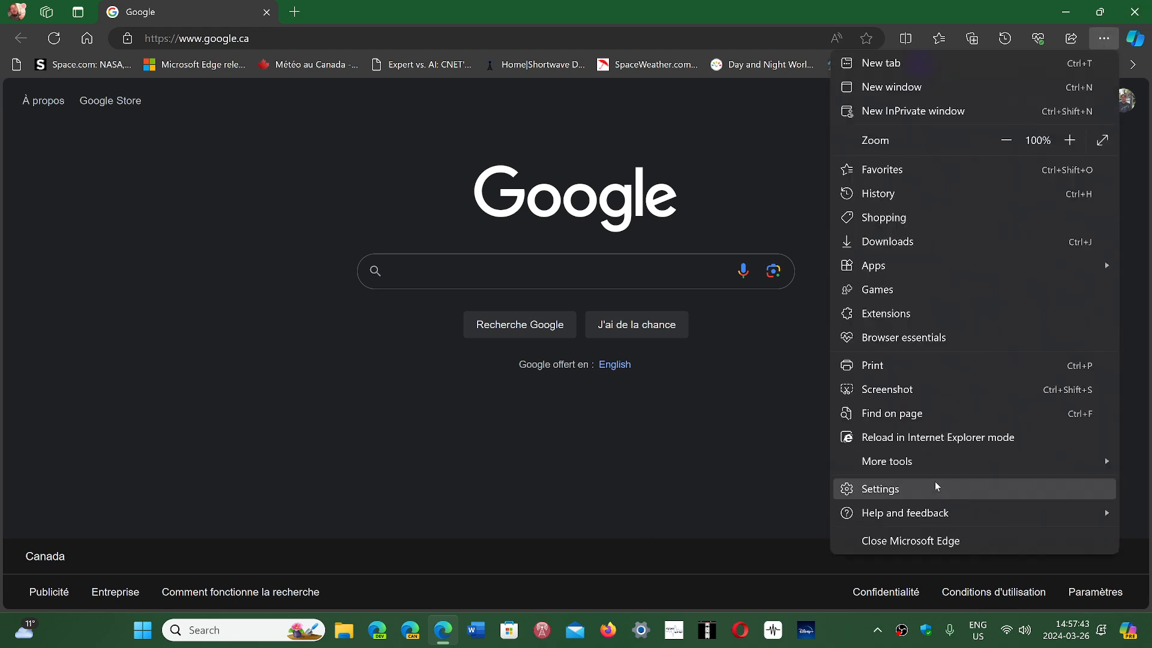
mouse_move(905, 513)
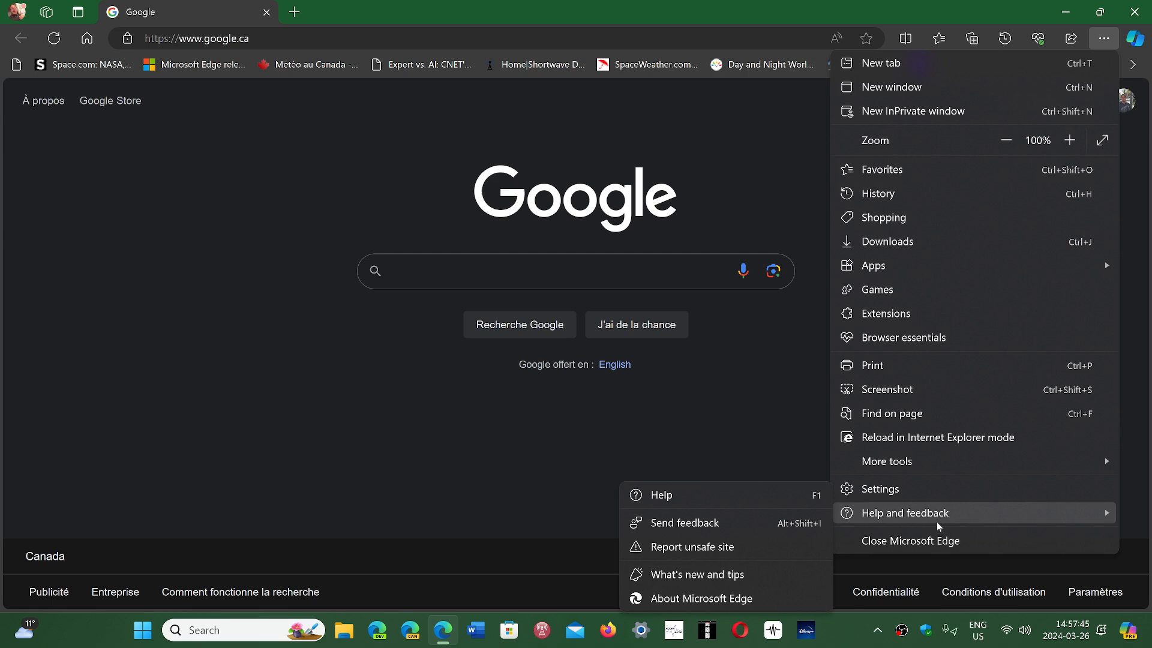
left_click(741, 599)
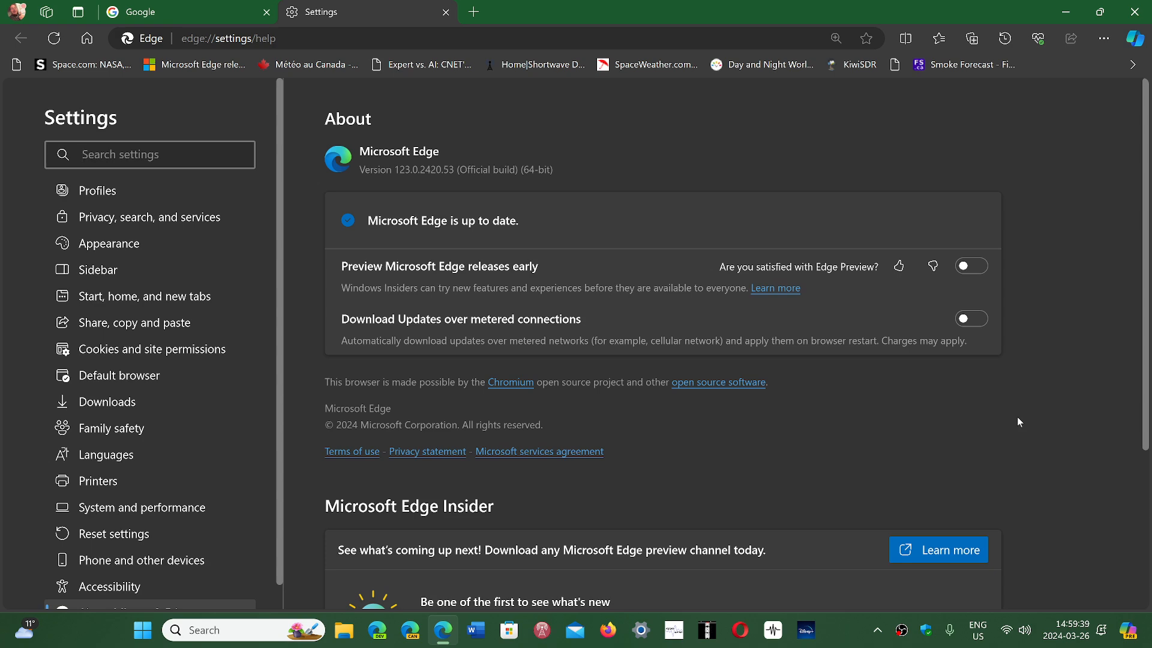
Close the Edge window, returning to the Windows desktop.
left_click(1134, 11)
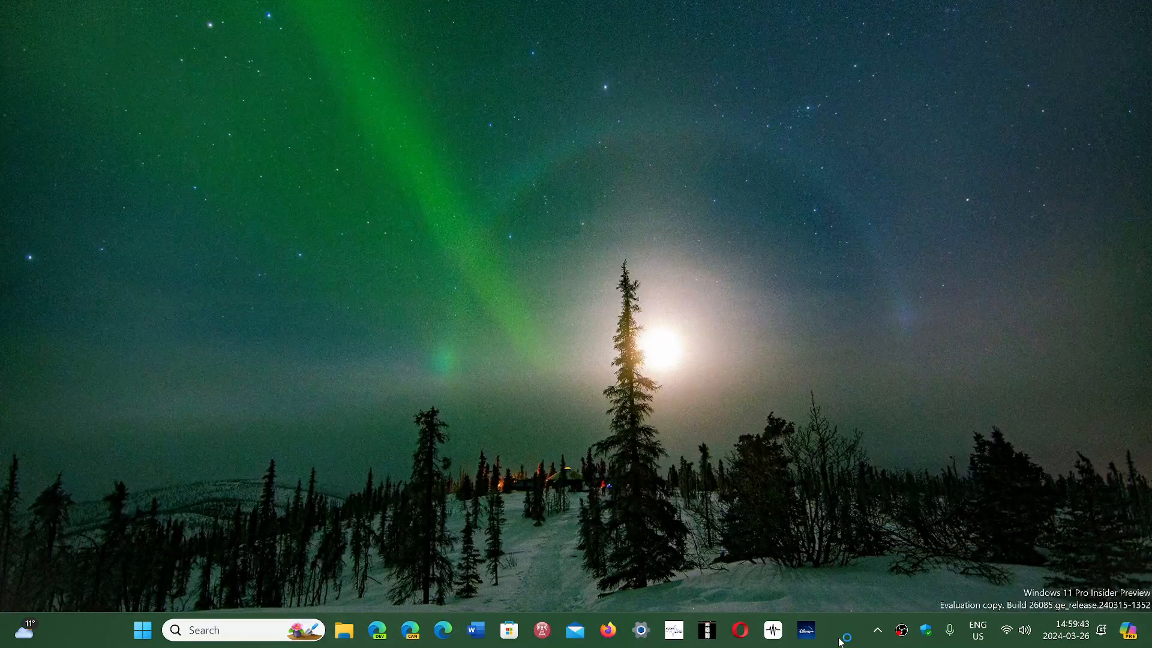